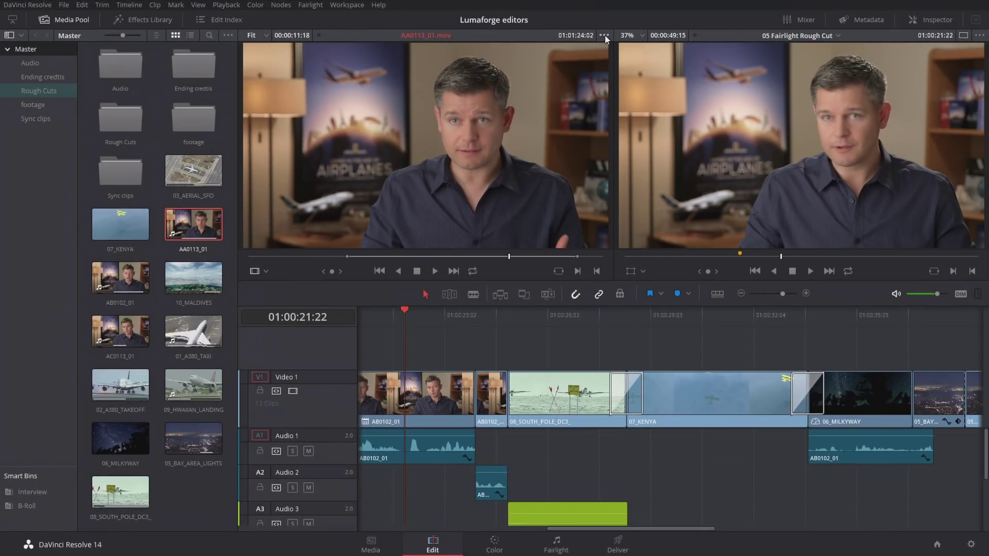
# Show the full-clip audio waveform in the source viewer for AA0113_01 and jump to an earlier speech peak.
pyautogui.click(604, 35)
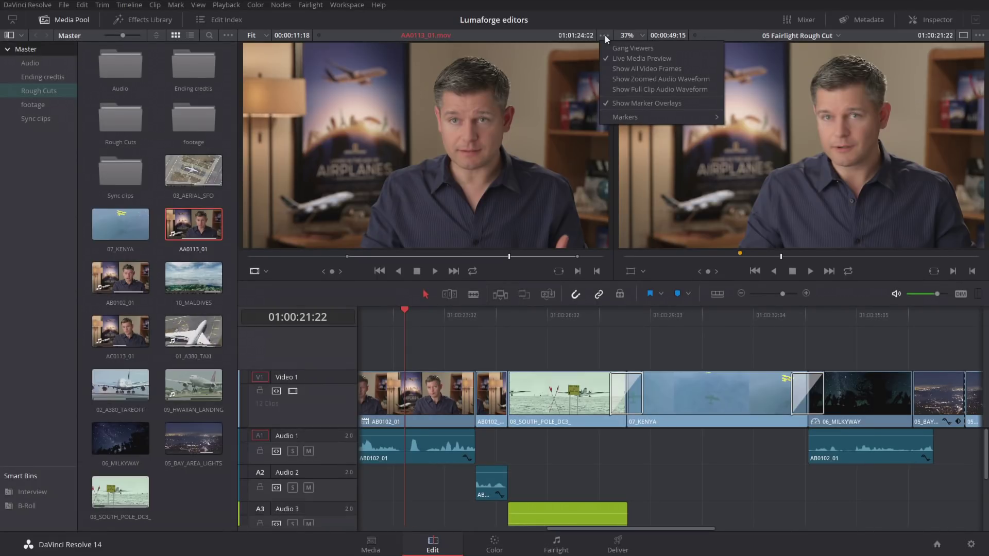
pyautogui.click(627, 79)
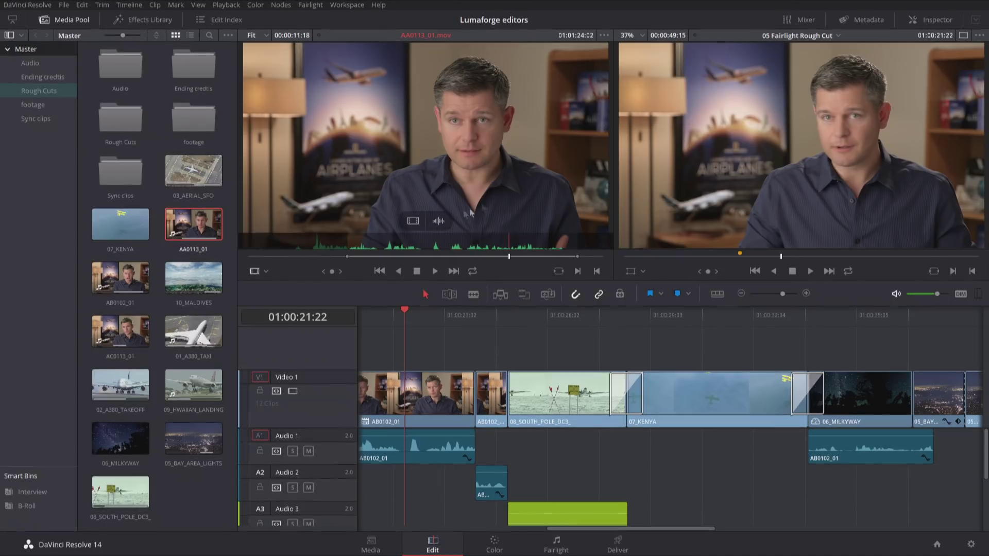
pyautogui.click(334, 256)
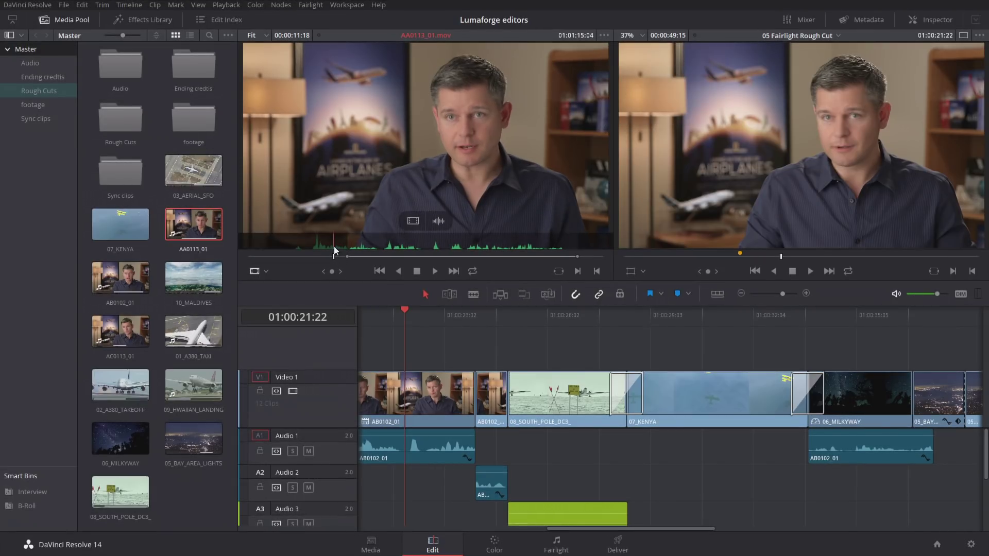
# Clear the source clip's in and out points and play it from near the start of its waveform.
pyautogui.hotkey('alt', 'x')
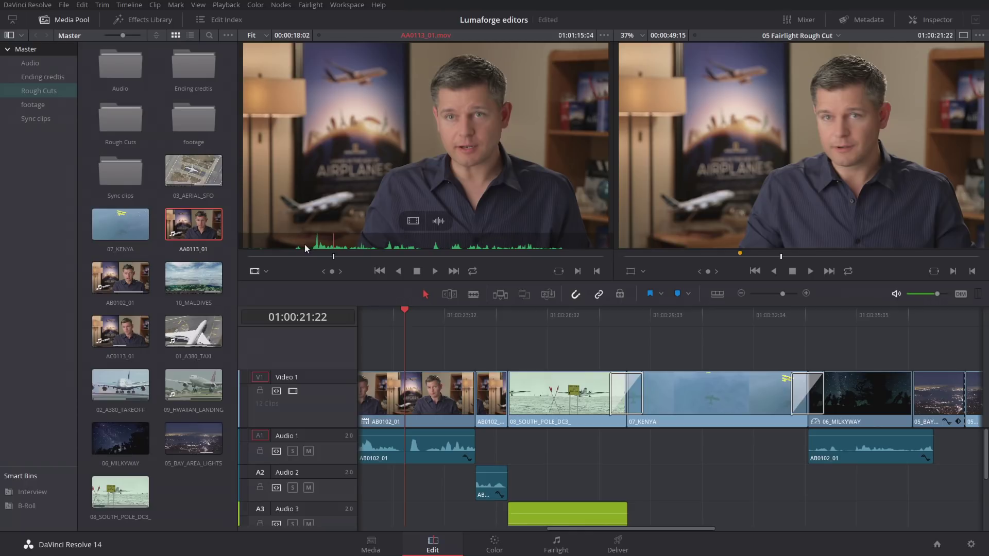
pyautogui.click(308, 256)
pyautogui.press('space')
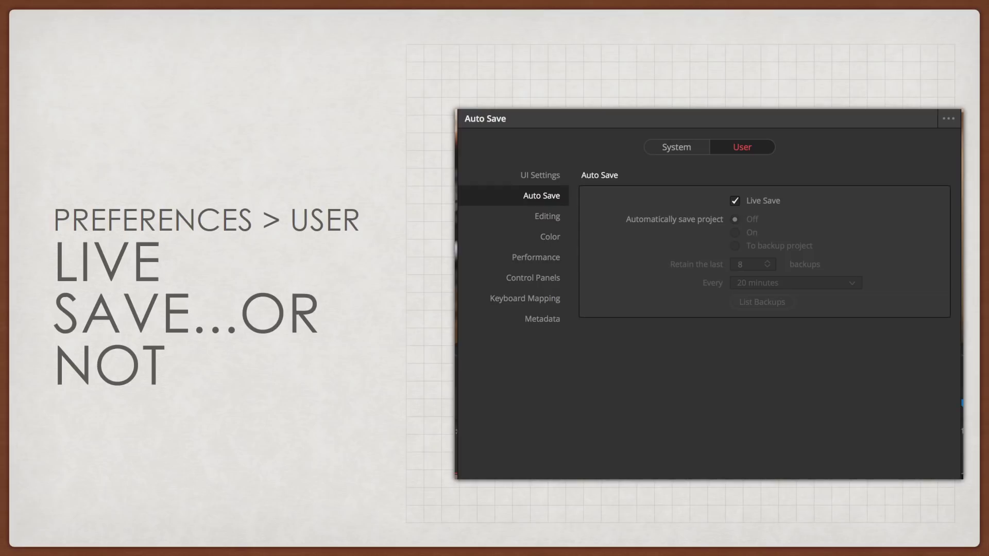
# Switch to DaVinci Resolve, enable Live Save in the user Auto Save preferences and save the preferences.
pyautogui.hotkey('alt', 'Tab')
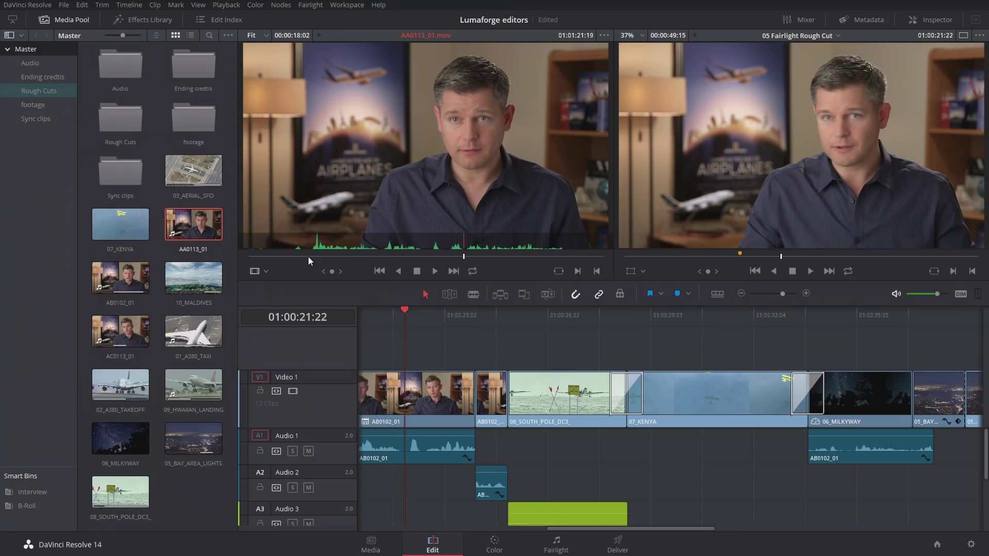
pyautogui.click(46, 4)
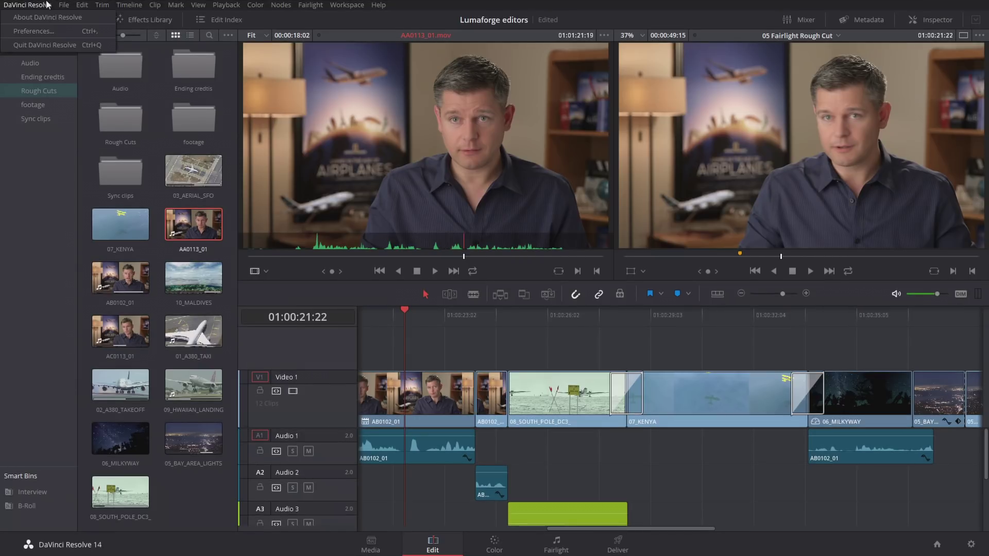
pyautogui.click(50, 30)
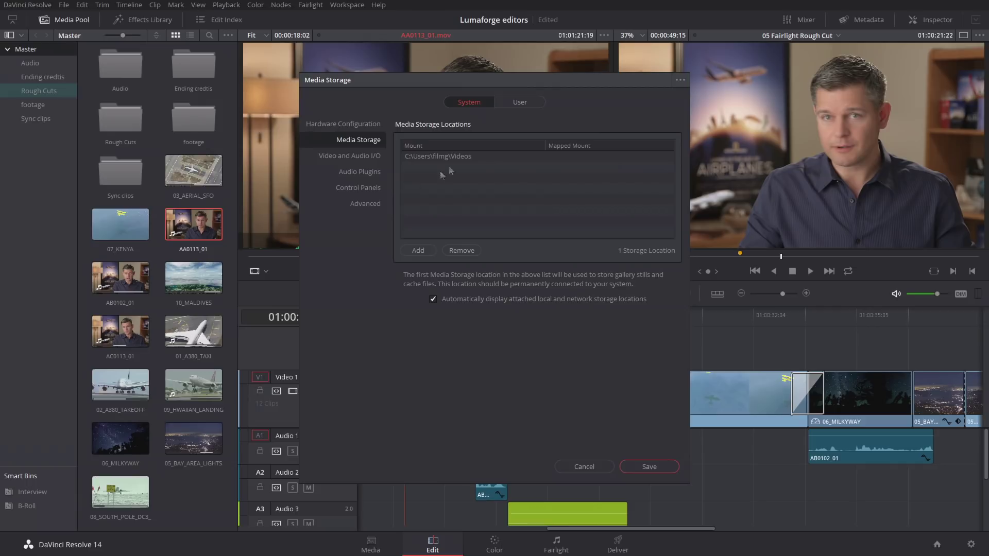
pyautogui.click(509, 103)
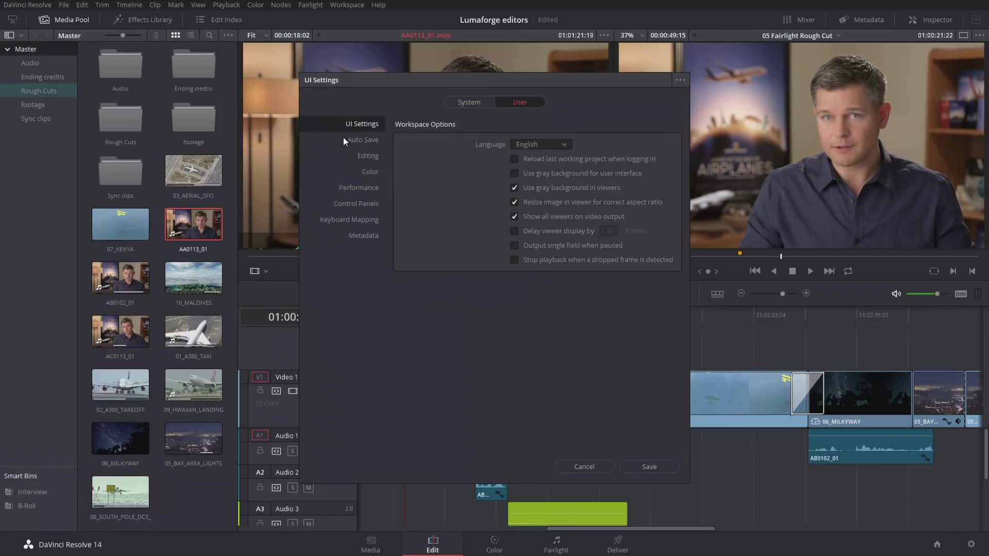
pyautogui.click(359, 141)
pyautogui.click(515, 144)
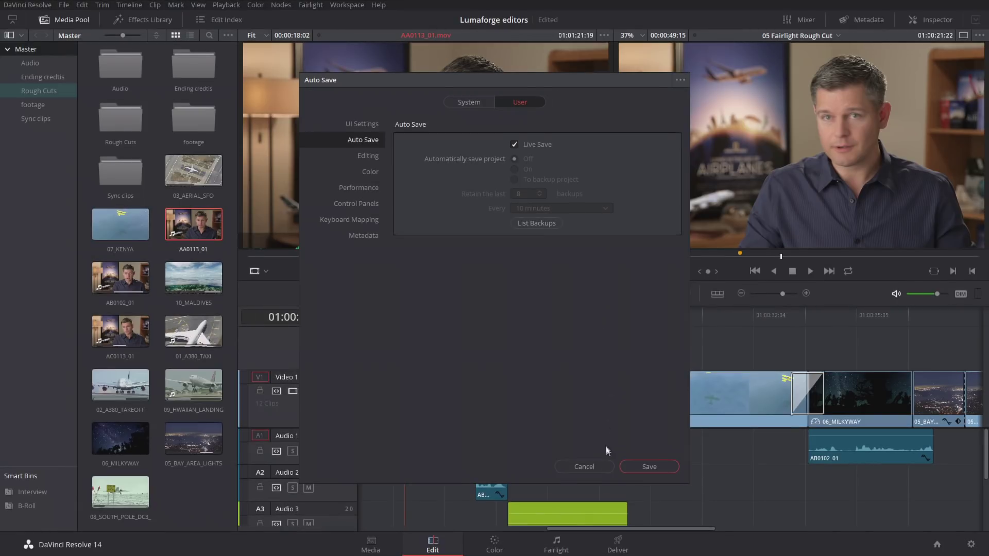
pyautogui.click(650, 467)
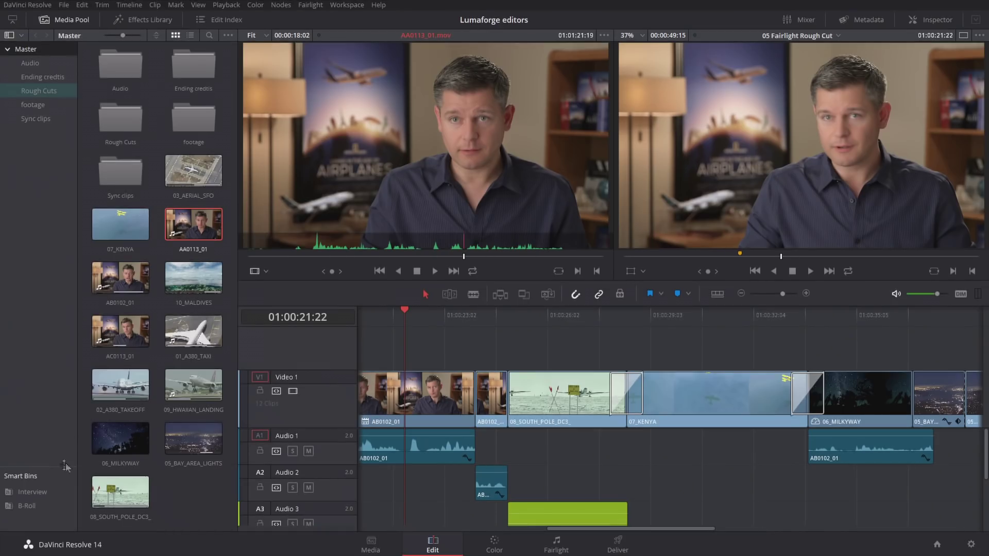
# Enlarge the Smart Bins area and view the clips in the Interview and B-Roll smart bins.
pyautogui.moveTo(62, 468); pyautogui.dragTo(65, 158)
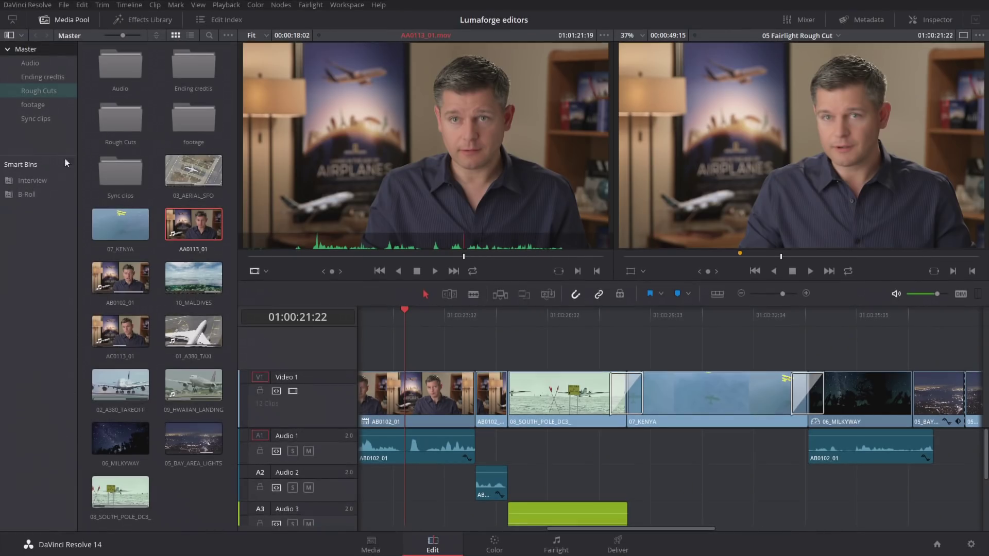
pyautogui.click(32, 181)
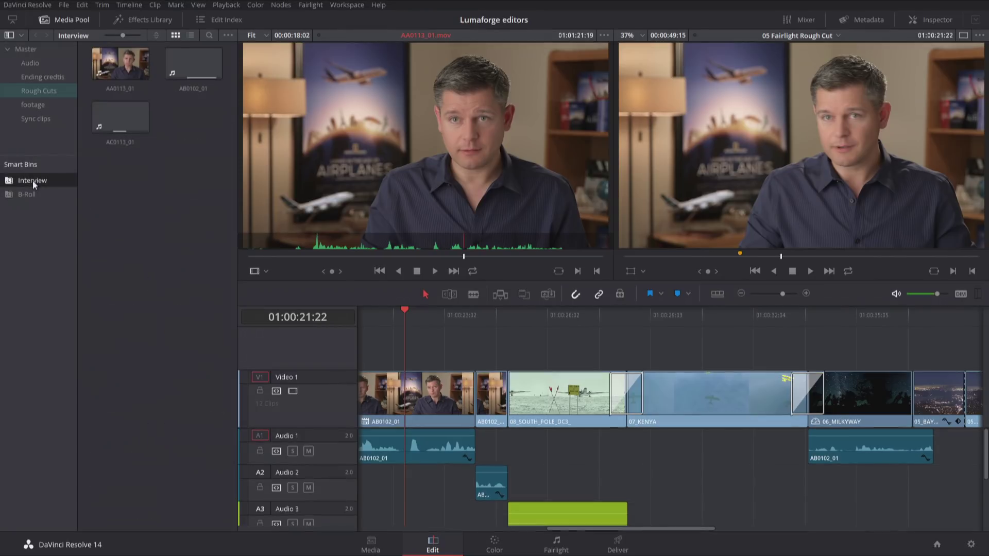
pyautogui.click(32, 195)
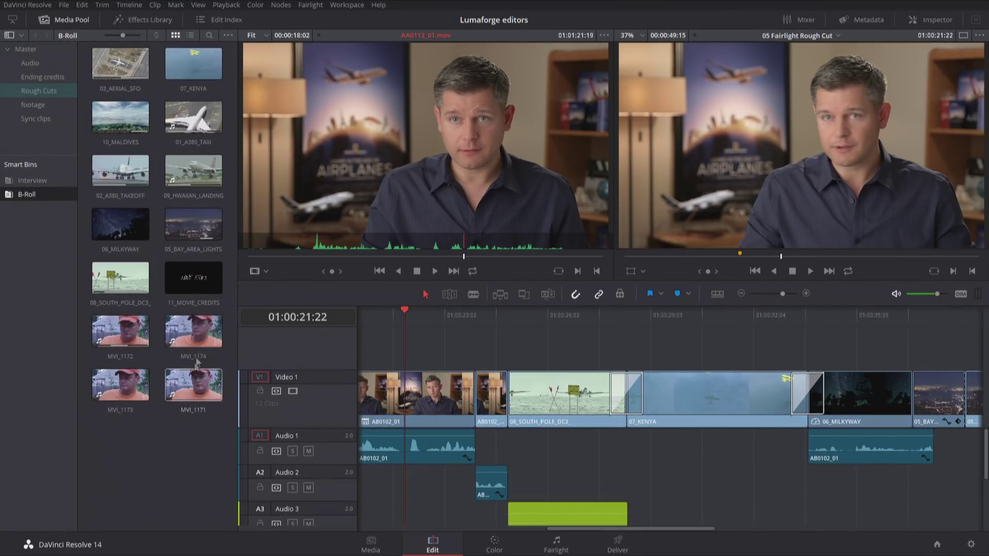
pyautogui.click(133, 360)
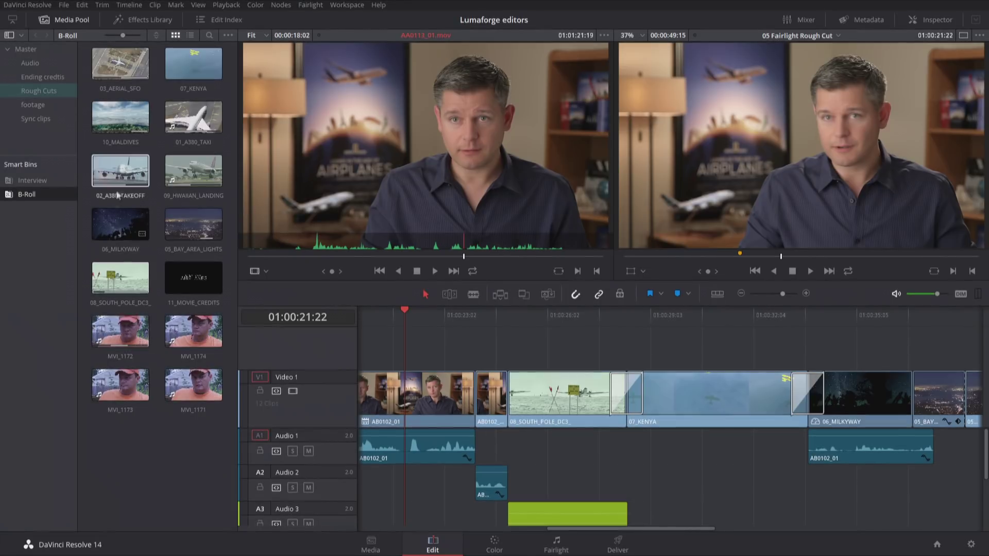
# Check the matching rule that defines the Interview smart bin and close its editor.
pyautogui.click(37, 179)
pyautogui.rightClick(37, 178)
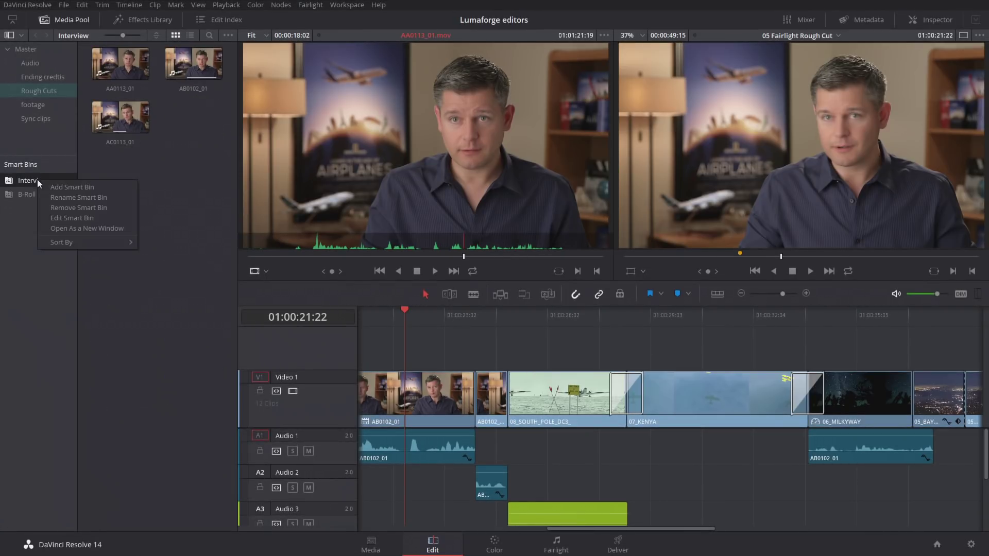
pyautogui.click(73, 218)
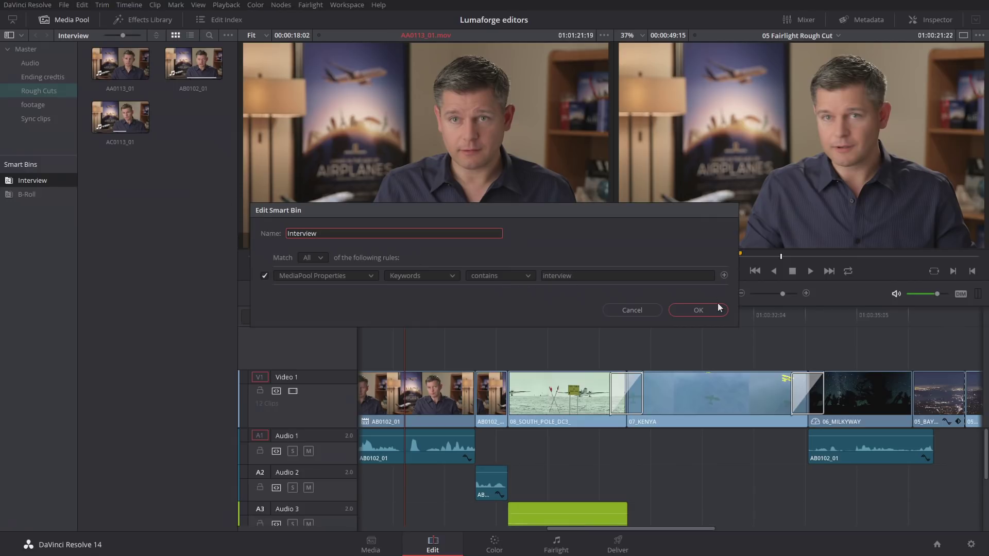
pyautogui.click(679, 315)
# Select the four MVI clips in the B-Roll smart bin and display their Shot & Scene metadata.
pyautogui.click(42, 196)
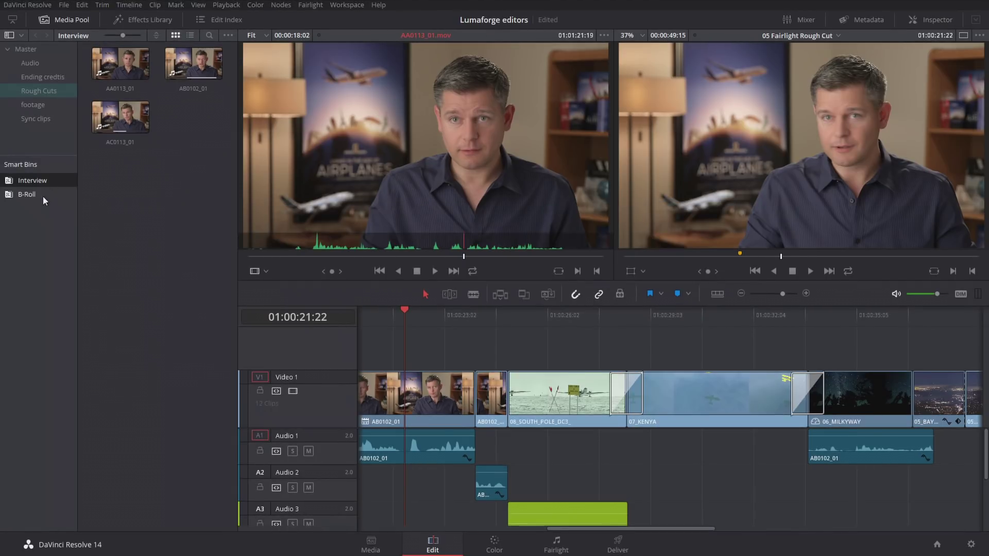
pyautogui.moveTo(223, 440); pyautogui.dragTo(92, 315)
pyautogui.click(860, 20)
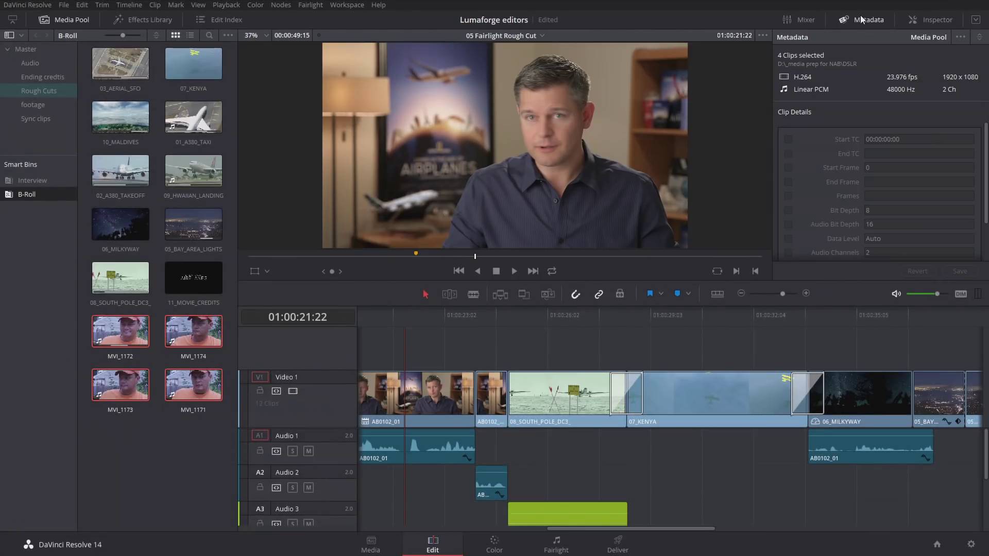
pyautogui.click(980, 38)
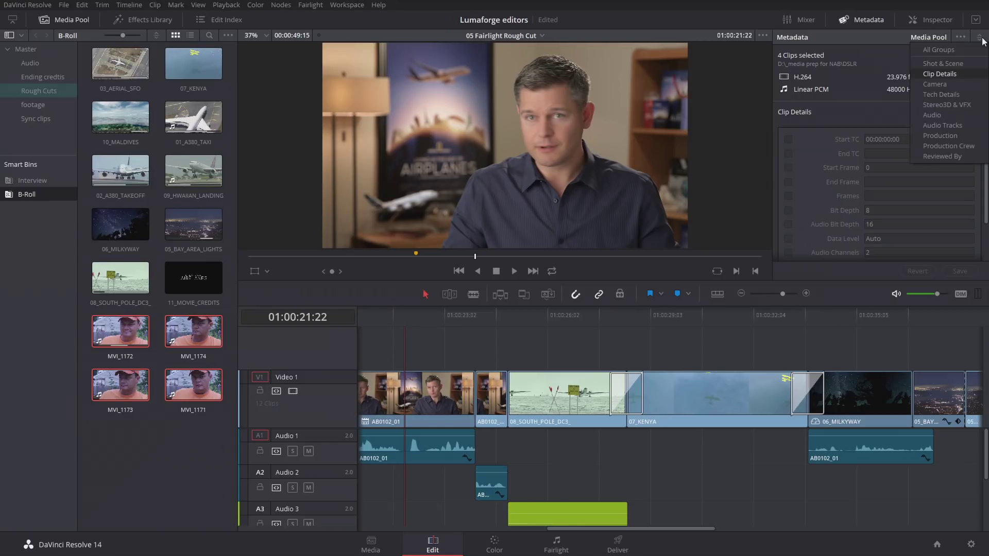
pyautogui.click(971, 63)
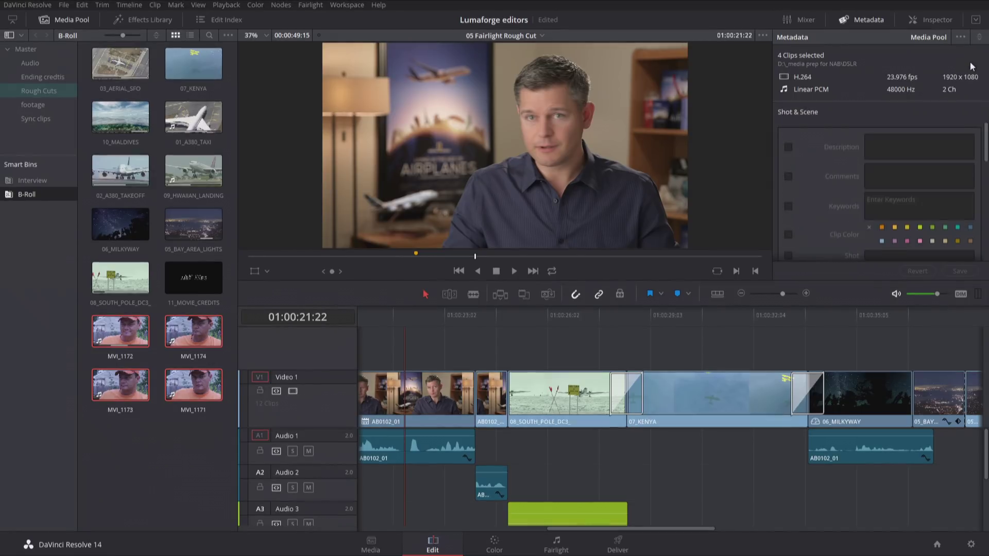
# Assign the keyword Interview to the four selected MVI clips, save the metadata and open the Interview smart bin.
pyautogui.click(897, 205)
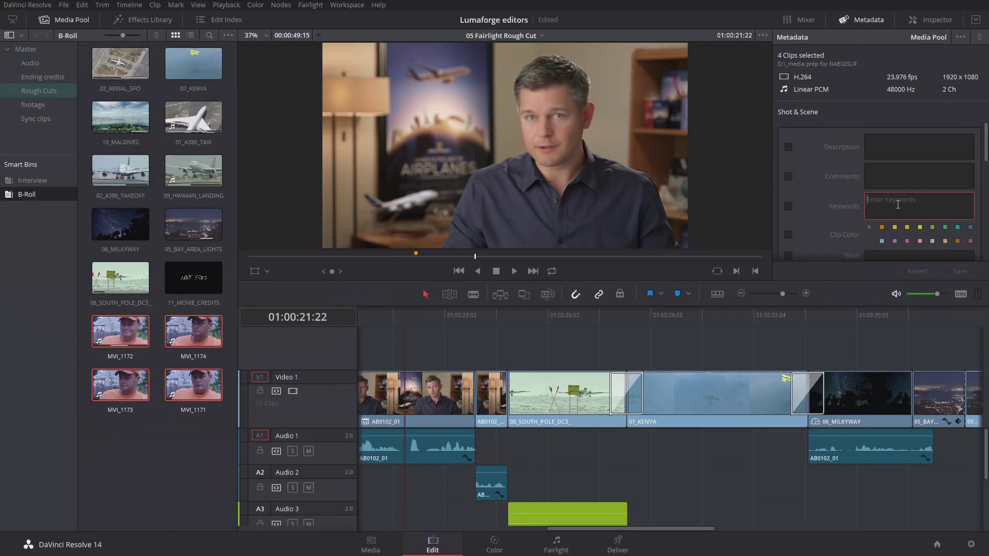
pyautogui.write('int')
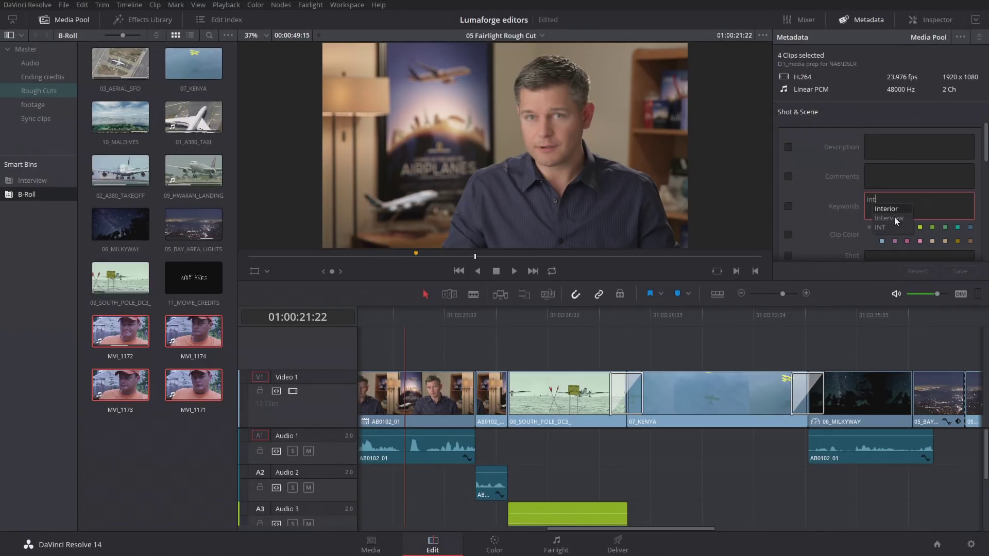
pyautogui.click(894, 219)
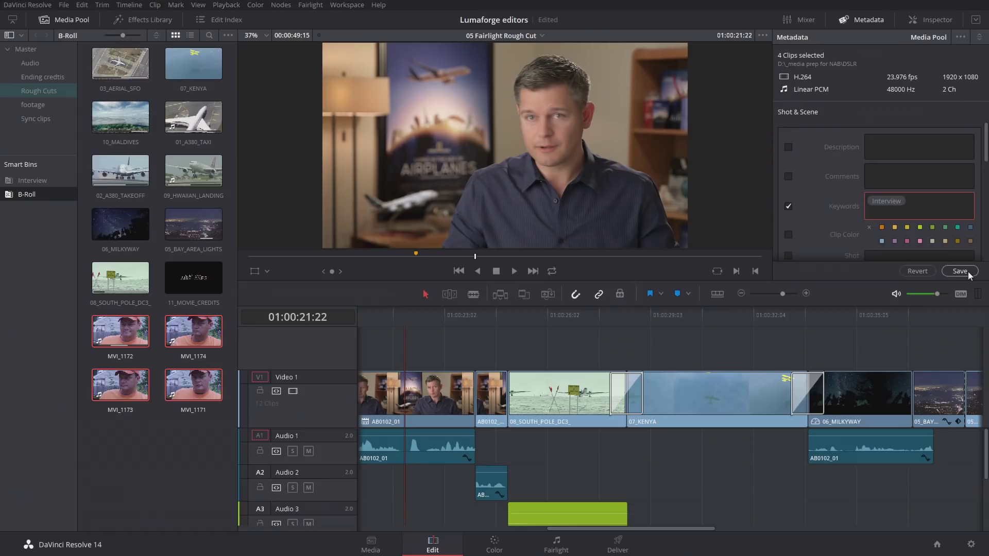
pyautogui.click(960, 271)
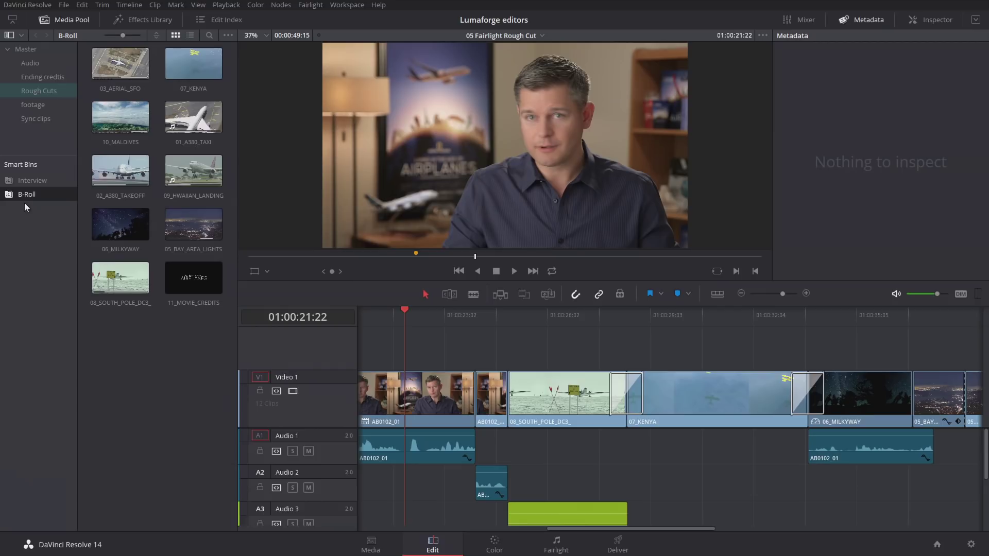
pyautogui.click(36, 181)
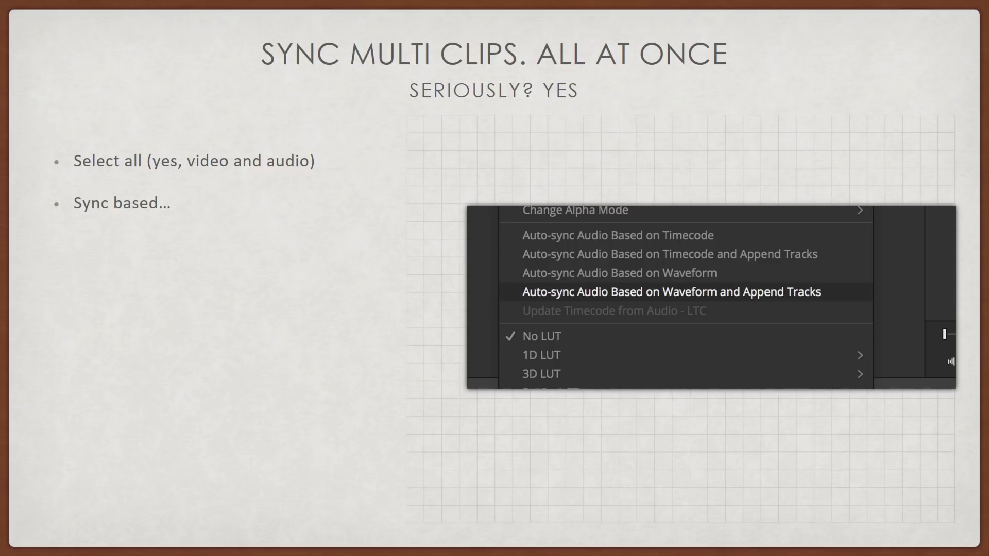
# Switch back to DaVinci Resolve and auto-sync all video and audio clips in the Sync clips bin based on waveform, appending tracks.
pyautogui.hotkey('alt', 'Tab')
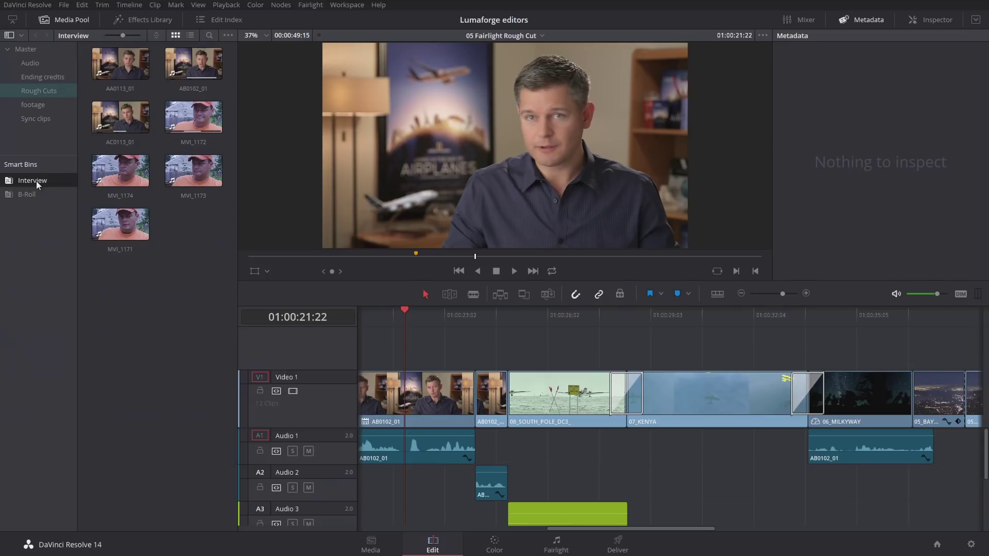
pyautogui.click(61, 118)
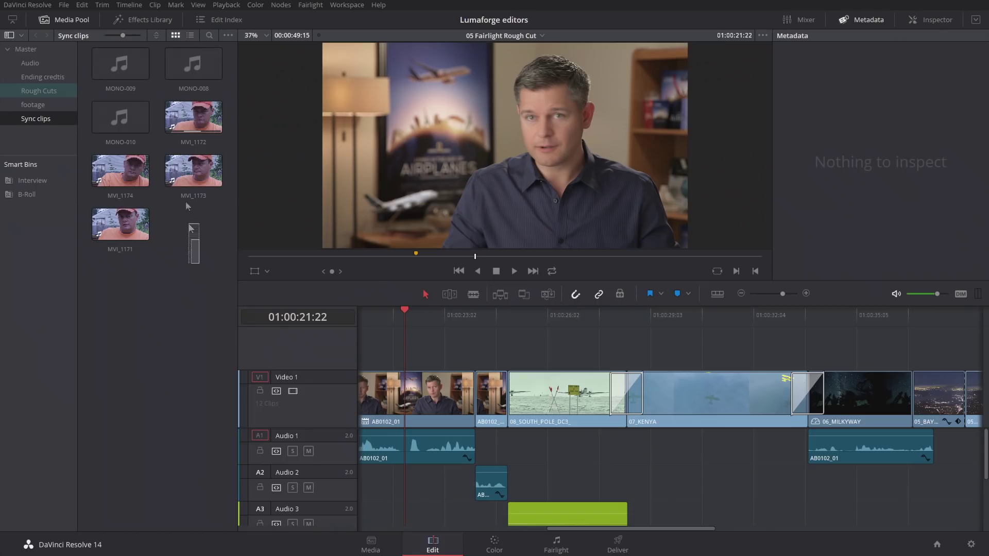
pyautogui.moveTo(189, 225); pyautogui.dragTo(88, 85)
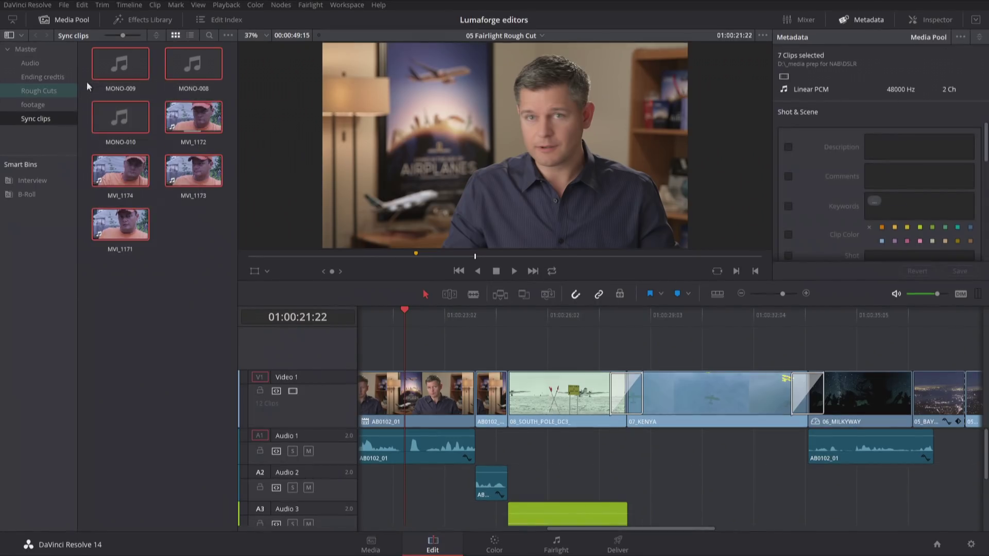
pyautogui.rightClick(119, 70)
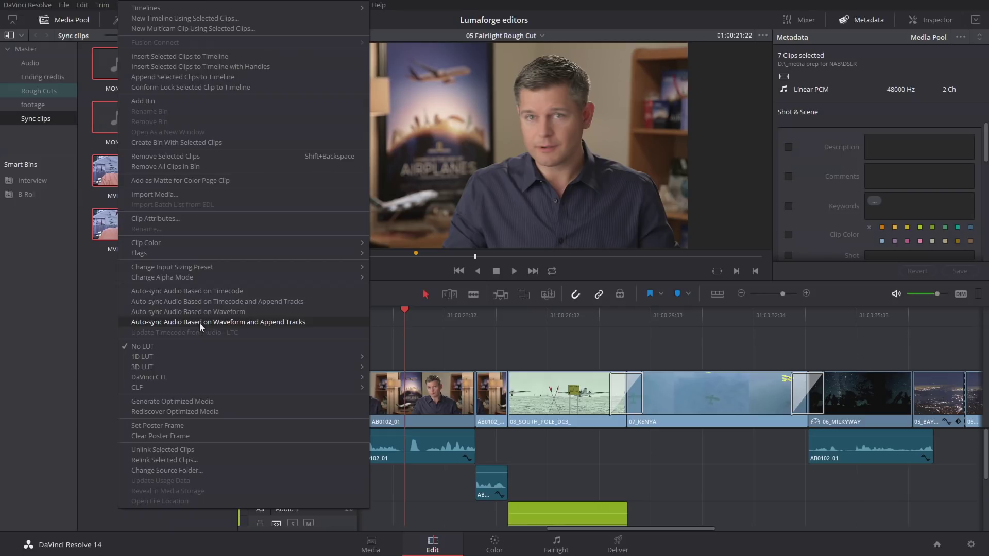
pyautogui.click(199, 322)
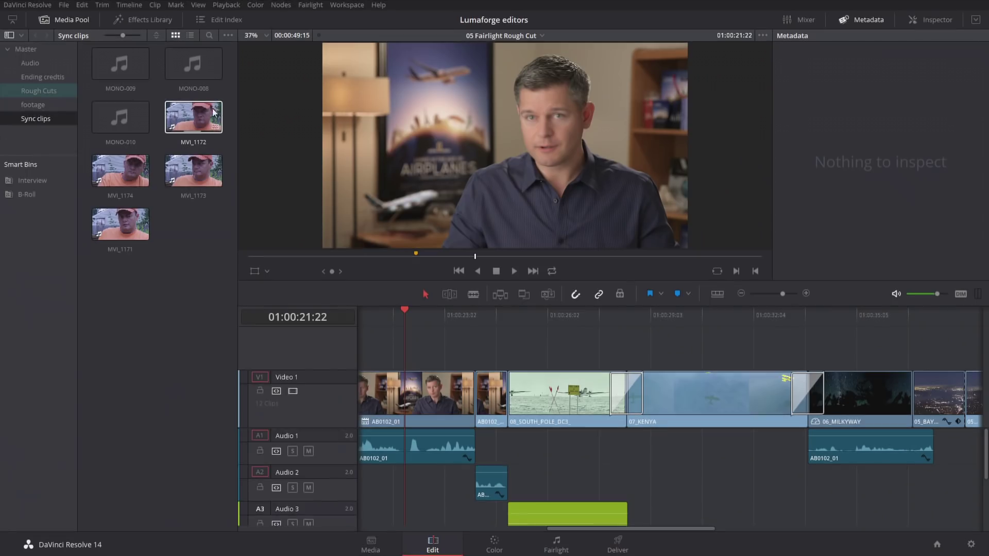
# Create a new timeline named sync example from the four MVI clips in the Sync clips bin.
pyautogui.click(193, 117)
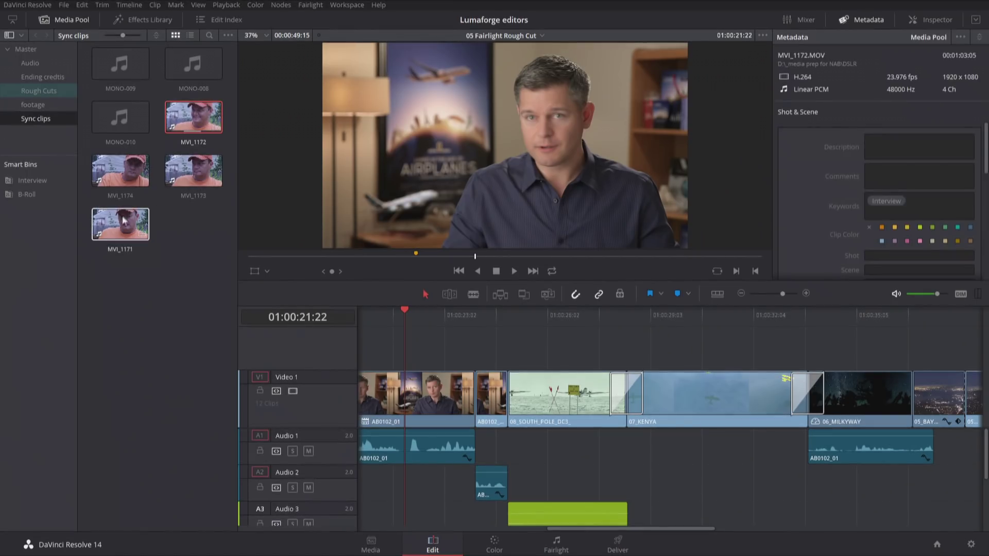
pyautogui.keyDown('shift'); pyautogui.click(123, 230); pyautogui.keyUp('shift')
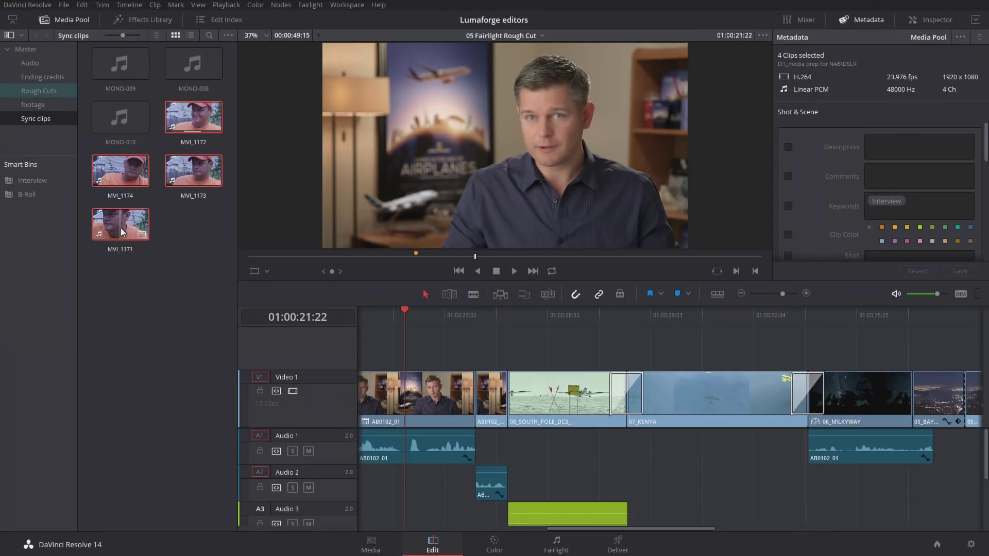
pyautogui.rightClick(197, 238)
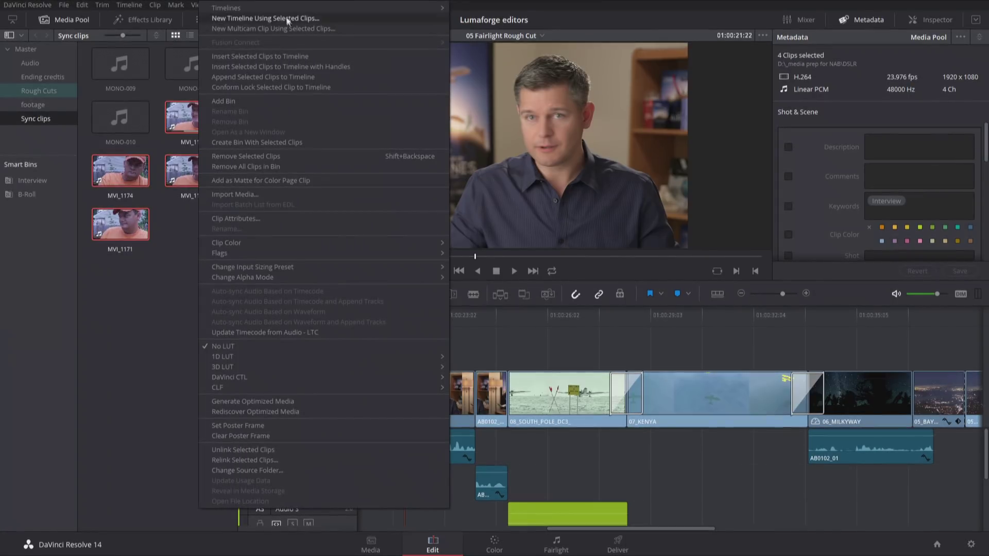
pyautogui.click(400, 19)
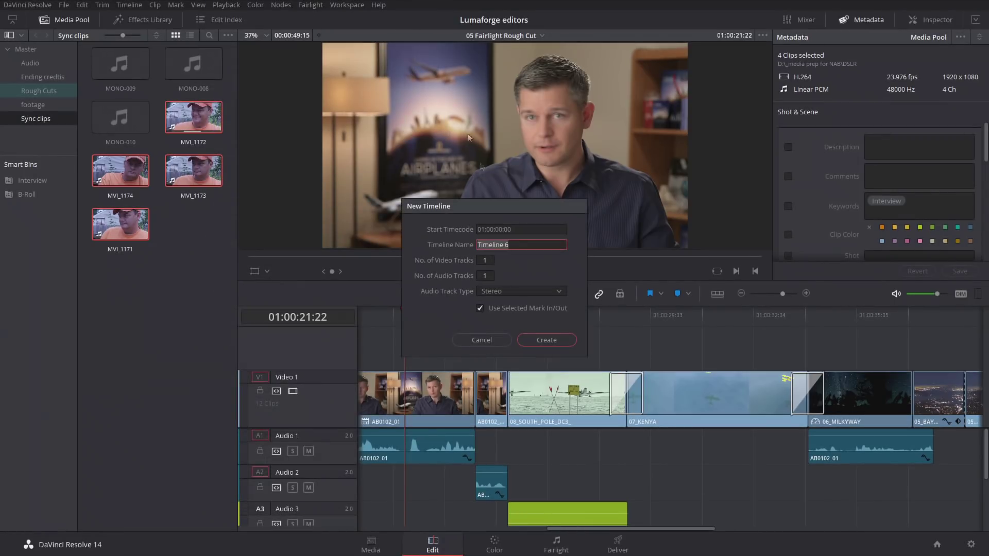
pyautogui.write('syn')
pyautogui.write('c example')
pyautogui.press('Return')
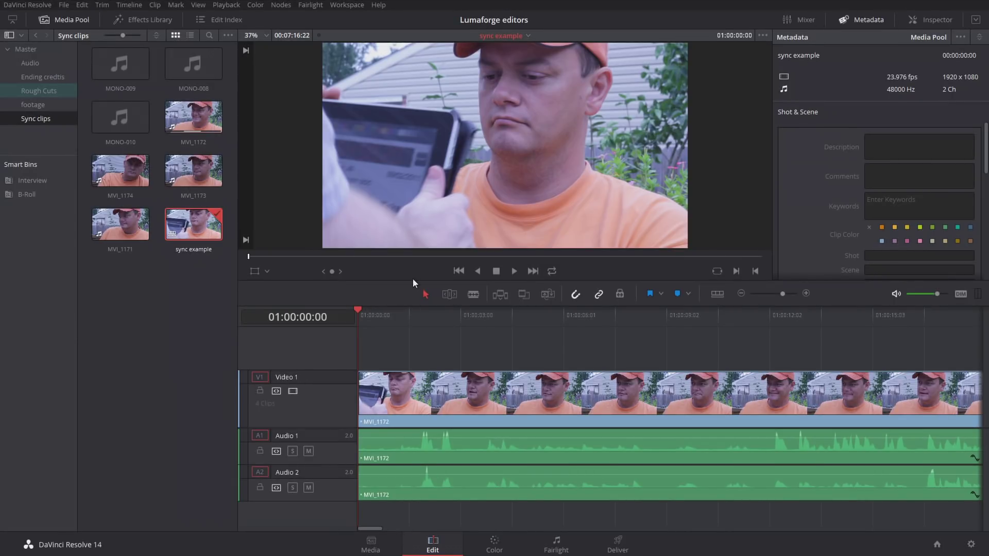
# Enlarge the timeline area, hide the Media Pool and fit the whole sync example timeline in view.
pyautogui.moveTo(414, 281); pyautogui.dragTo(404, 203)
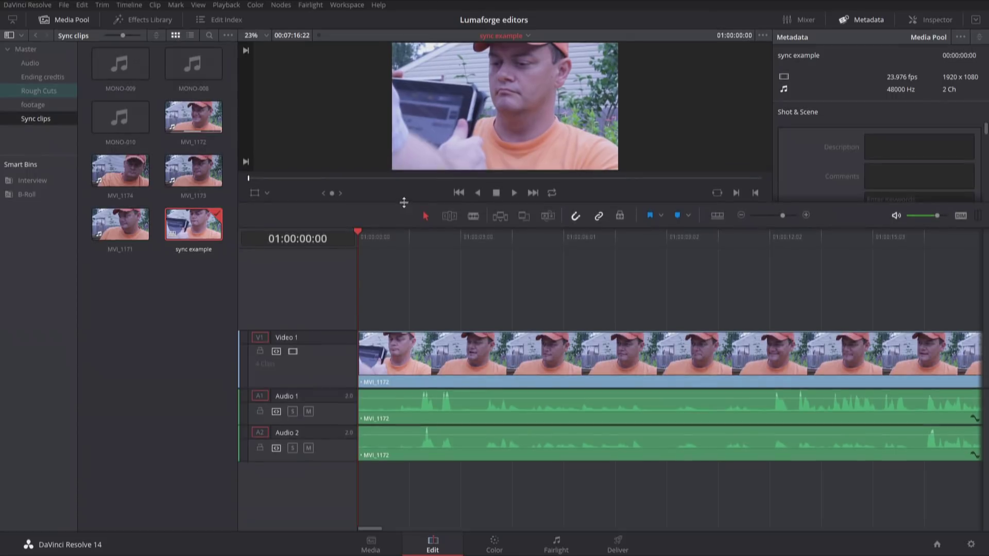
pyautogui.click(72, 19)
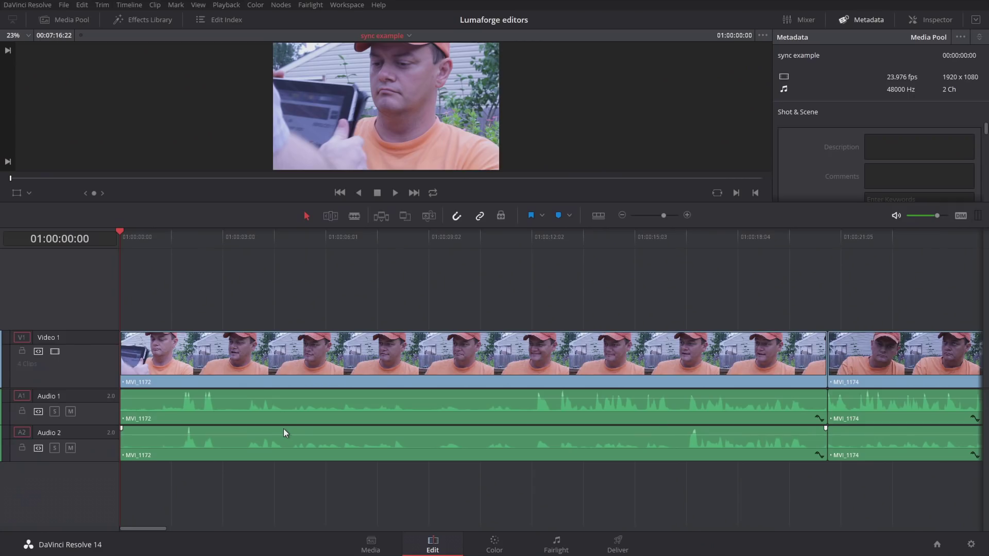
pyautogui.hotkey('shift', 'z')
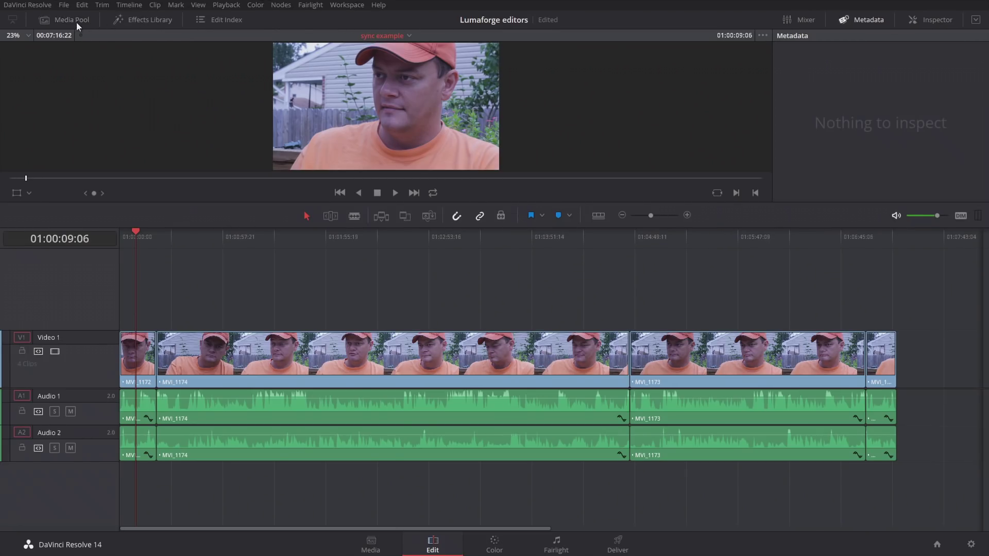
# Show the Effects Library without the Media Pool, look through the Generators and list the Titles.
pyautogui.click(71, 20)
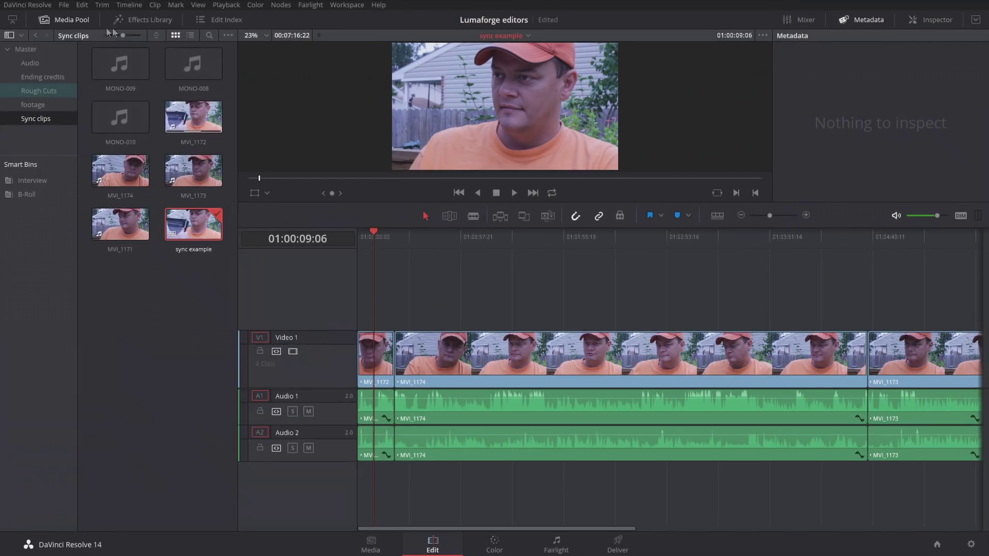
pyautogui.click(137, 23)
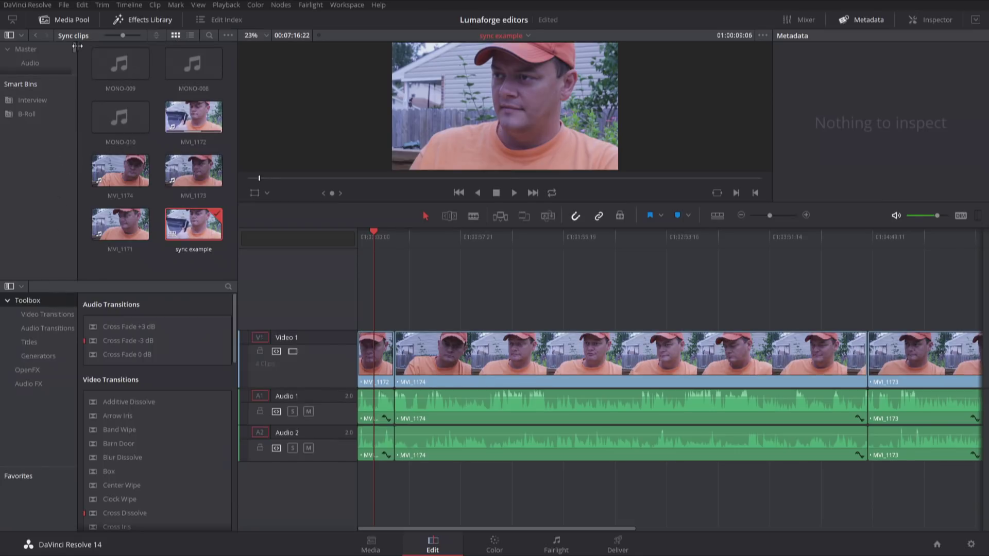
pyautogui.click(66, 19)
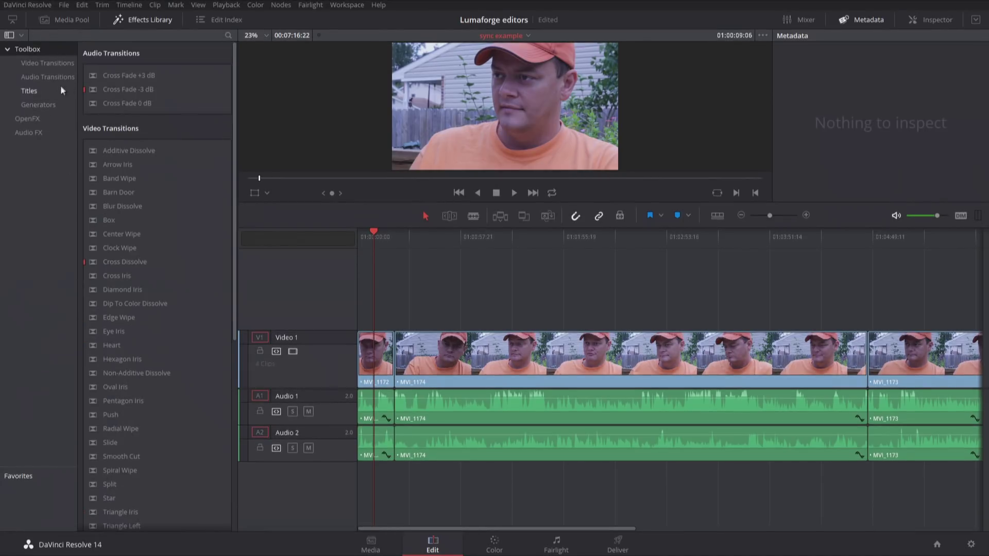
pyautogui.click(38, 104)
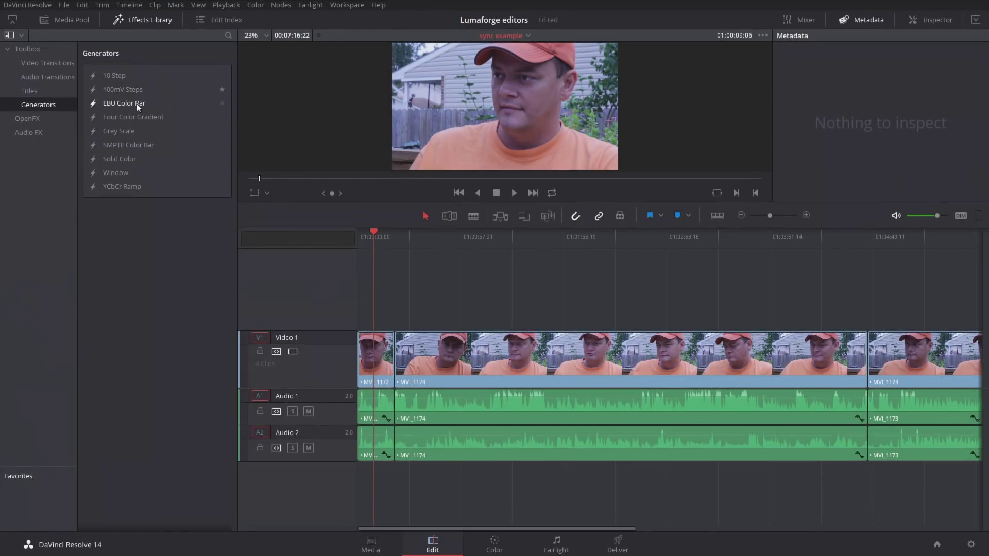
pyautogui.click(42, 91)
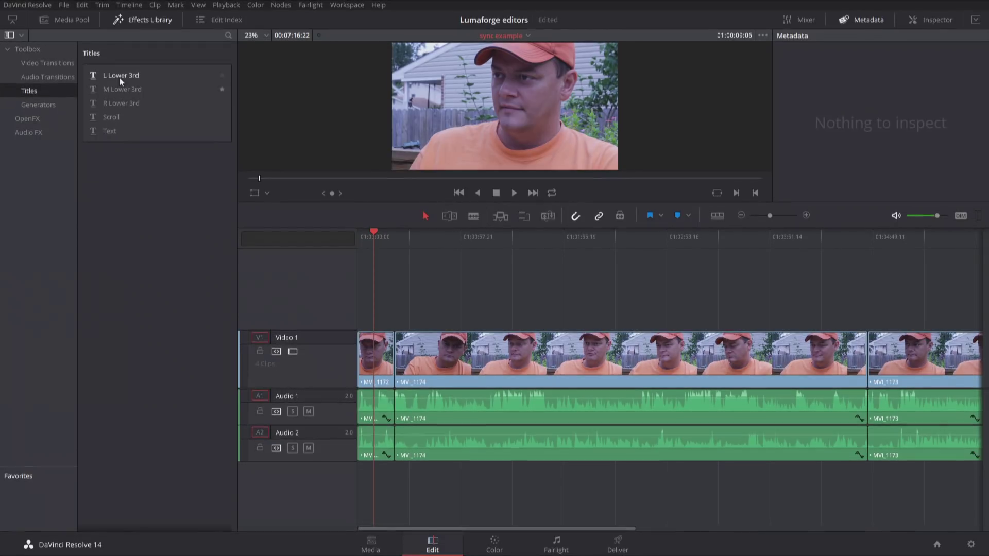
# Place the playhead at 01:00:10:03 and mark the length of the first MVI_1172 clip as the in/out range.
pyautogui.moveTo(360, 237); pyautogui.dragTo(375, 237)
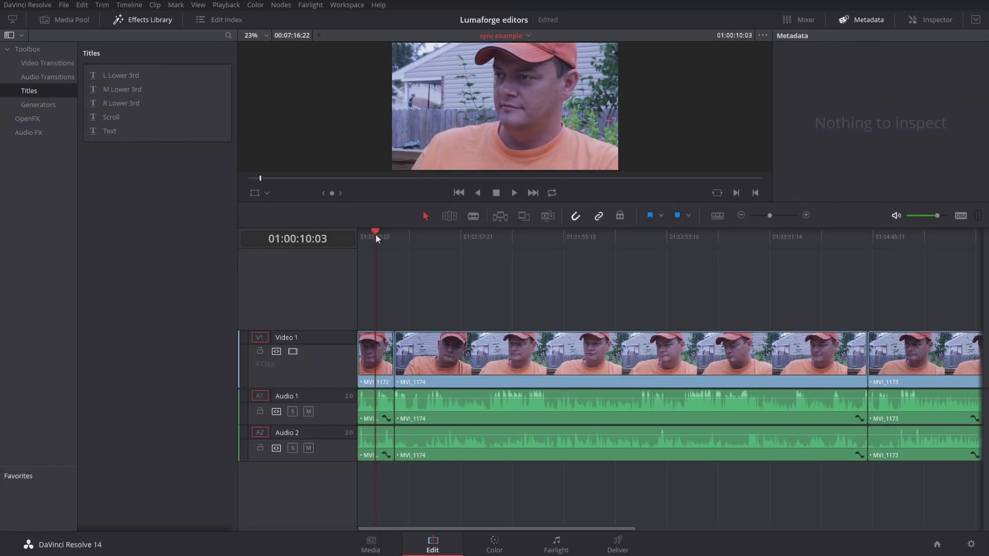
pyautogui.hotkey('ctrl', '=')
pyautogui.hotkey('ctrl', '=')
pyautogui.hotkey('ctrl', '=')
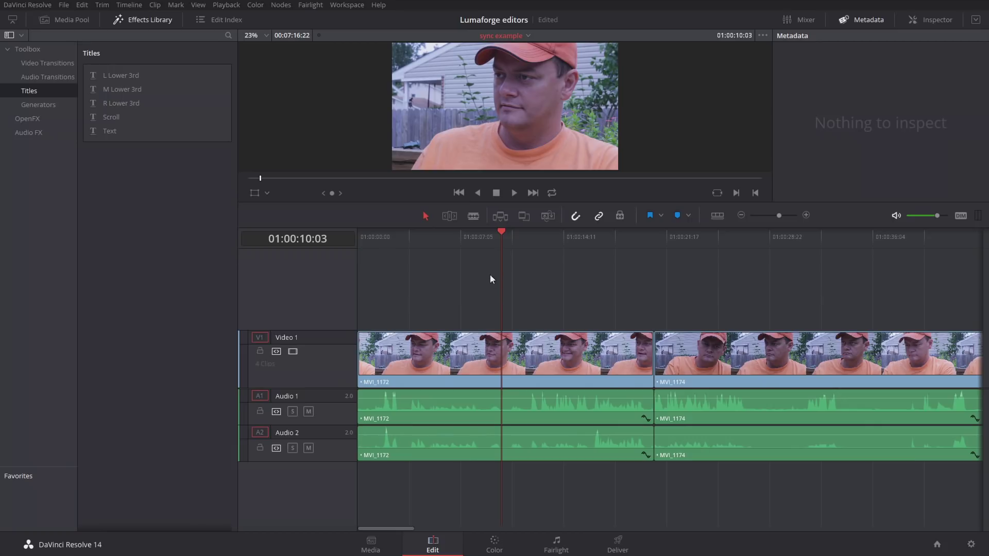
pyautogui.press('x')
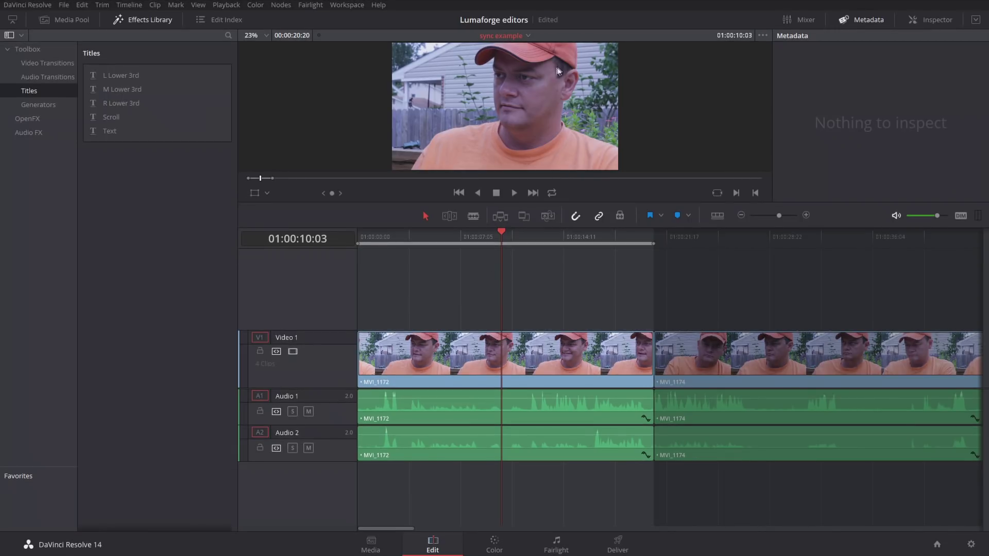
# Hide the metadata, add the L Lower 3rd title with a Place on Top edit and preview it at 01:00:07:22.
pyautogui.click(868, 19)
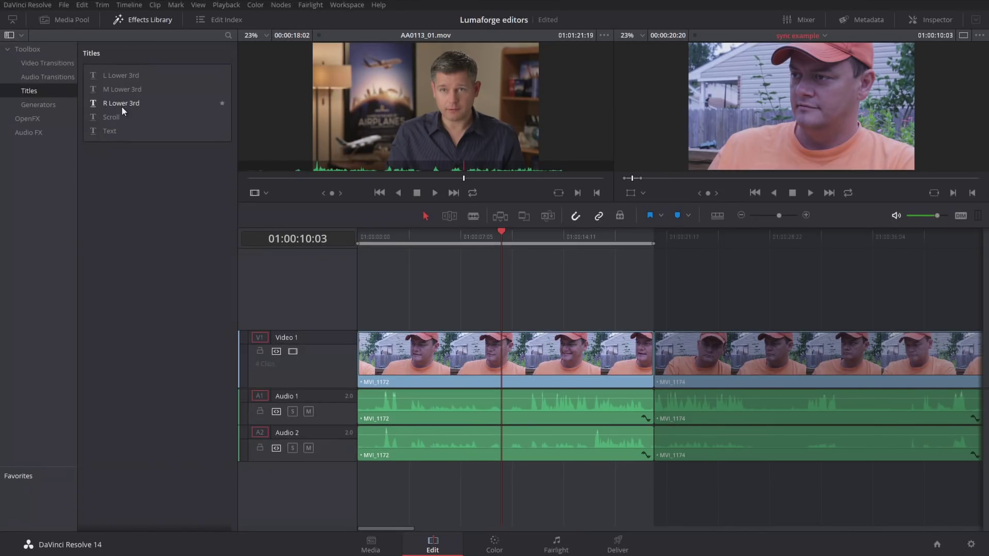
pyautogui.moveTo(119, 77); pyautogui.dragTo(963, 126)
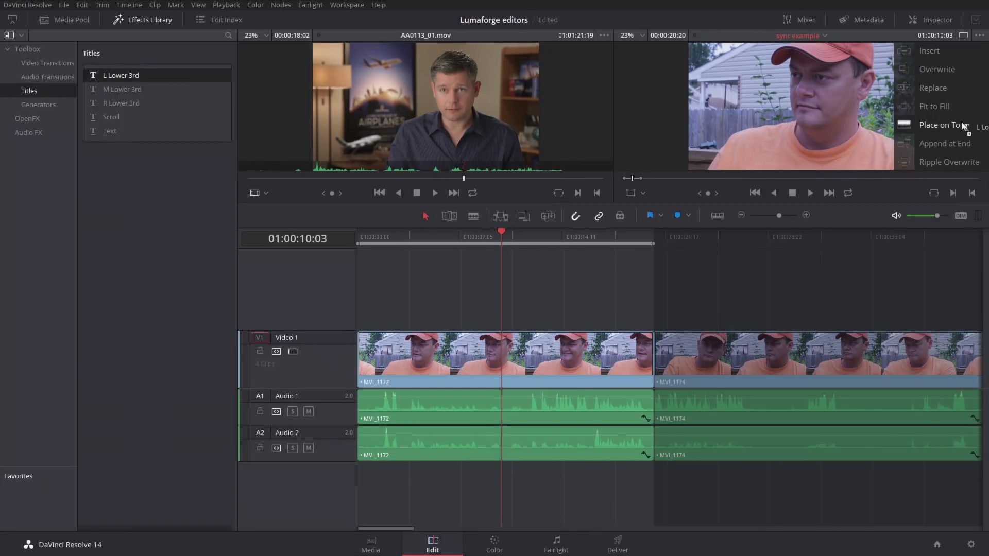
pyautogui.moveTo(964, 126); pyautogui.dragTo(961, 121)
pyautogui.click(469, 238)
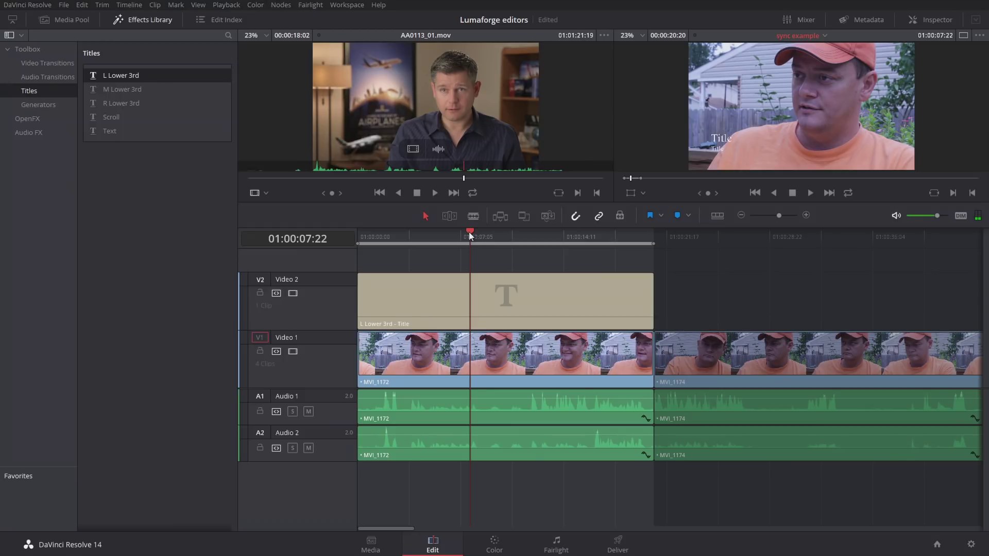
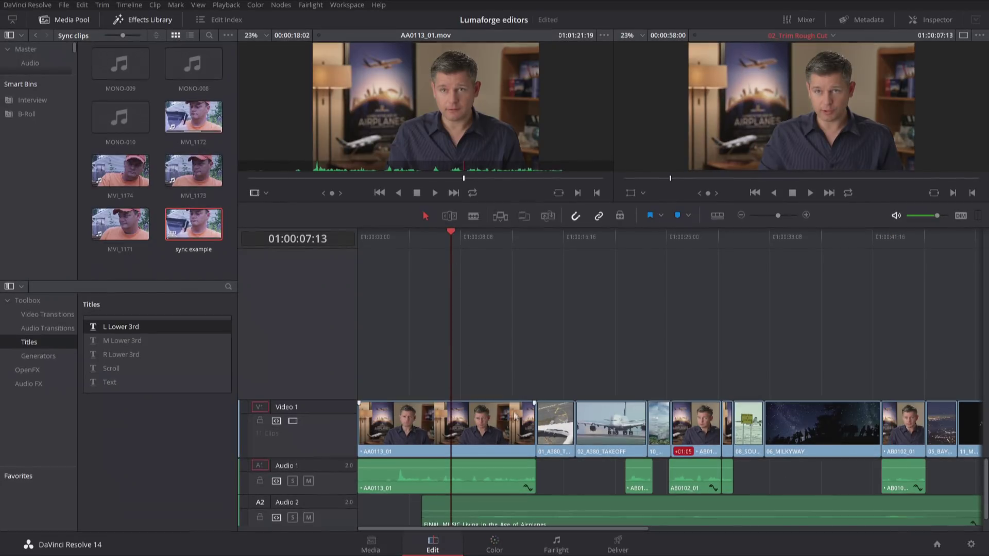
# Ripple overwrite the first clip, AA0113_01, in the 02_Trim Rough Cut timeline with a 00:00:09:07 range of MVI_1172 ending at 00:00:29:06.
pyautogui.press('x')
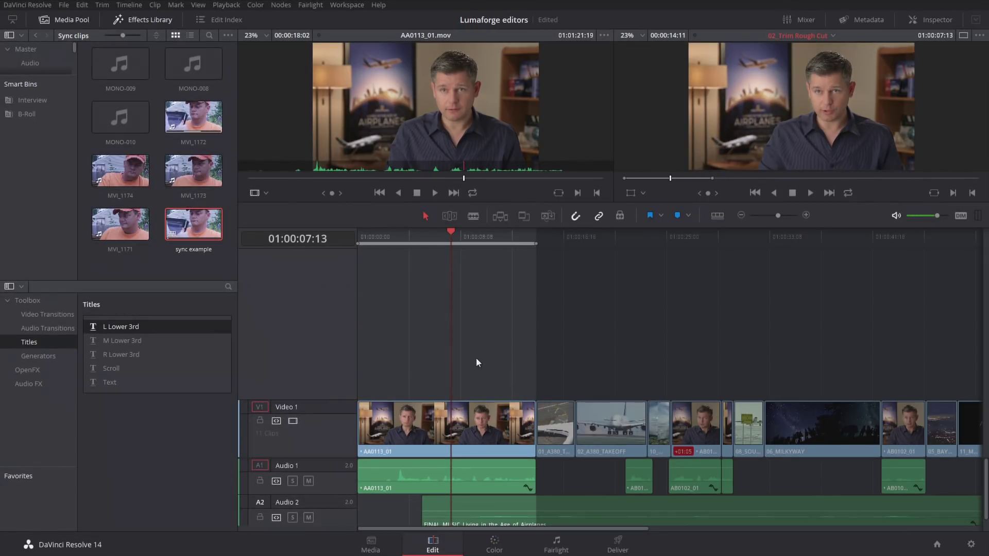
pyautogui.doubleClick(204, 129)
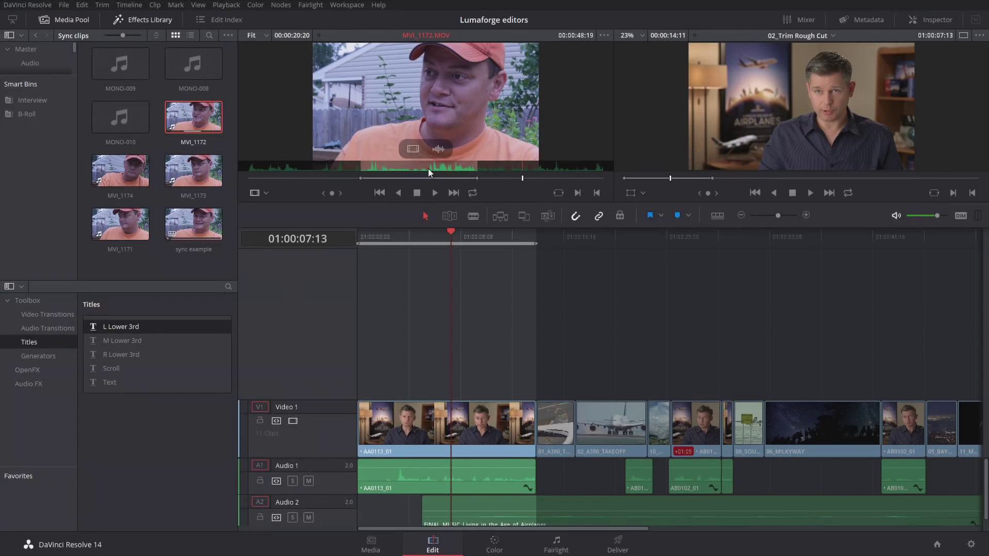
pyautogui.moveTo(423, 179); pyautogui.dragTo(413, 179)
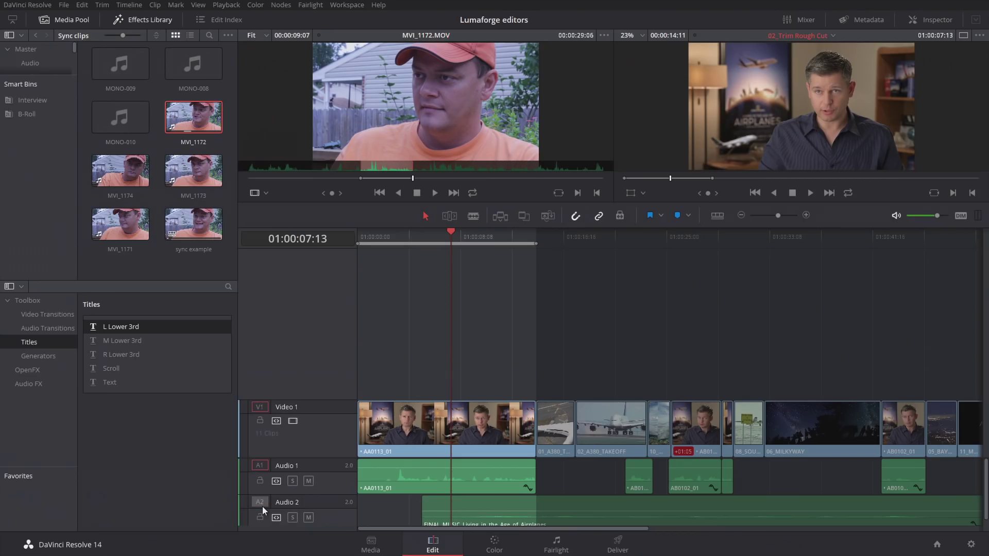
pyautogui.moveTo(438, 155); pyautogui.dragTo(961, 160)
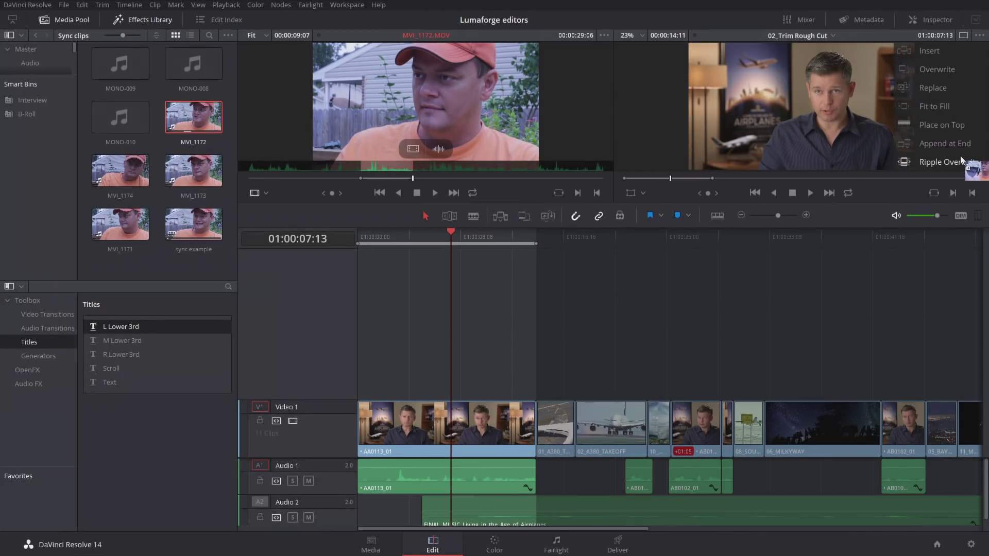
pyautogui.moveTo(959, 160); pyautogui.dragTo(960, 155)
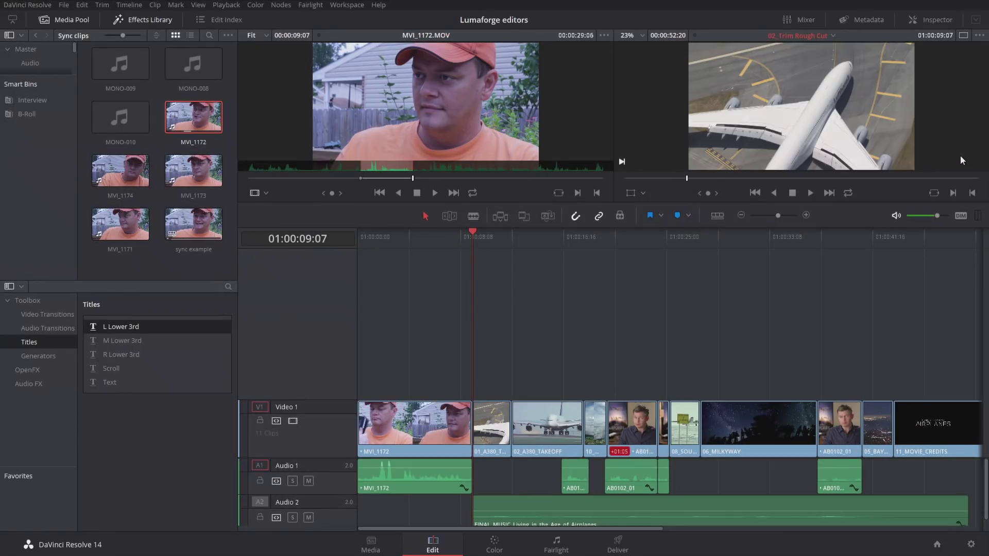